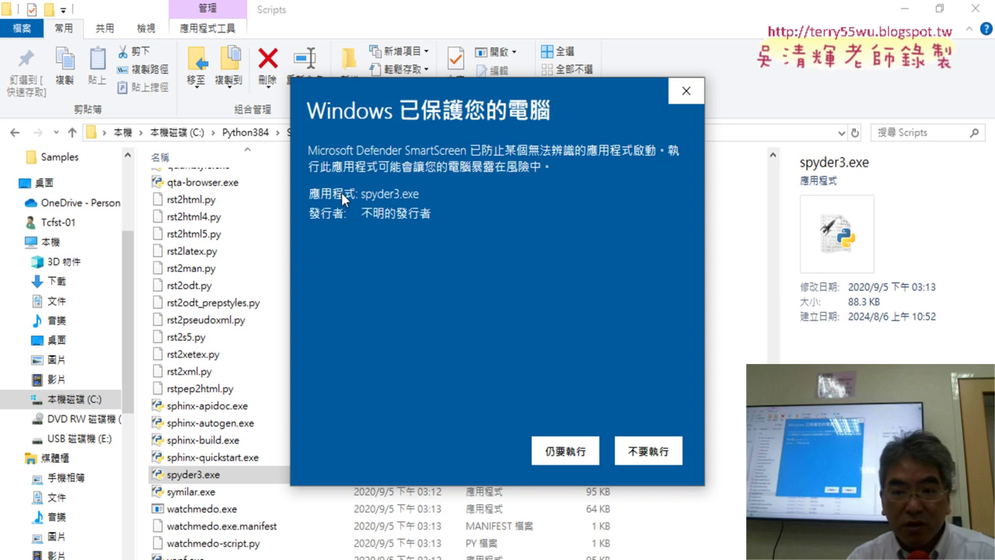
Step: Try to run spyder3.exe past the SmartScreen warning, then retry launching it and dismiss the launcher errors
{"action": "left_click", "coordinate": [566, 452]}
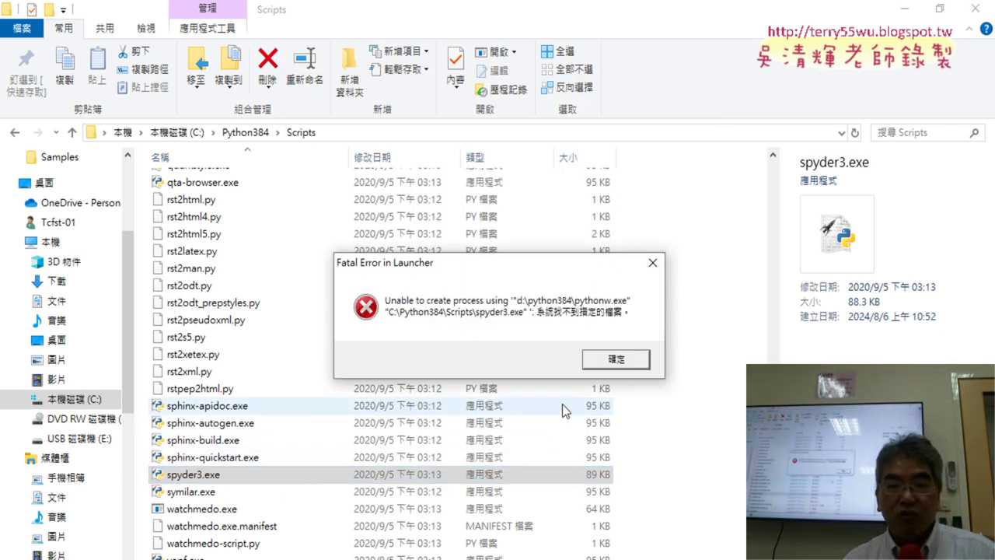
{"action": "key", "text": "Return"}
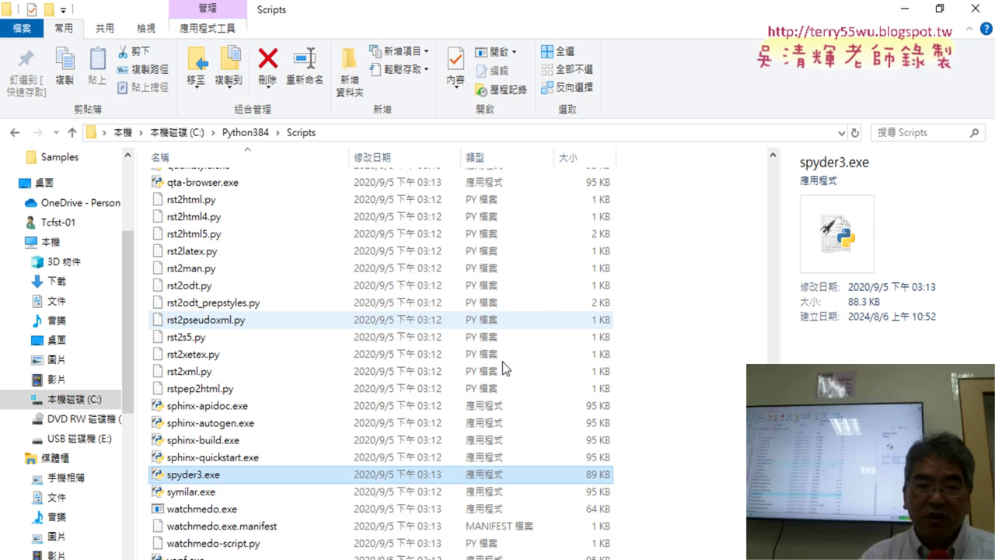
{"action": "double_click", "coordinate": [349, 476]}
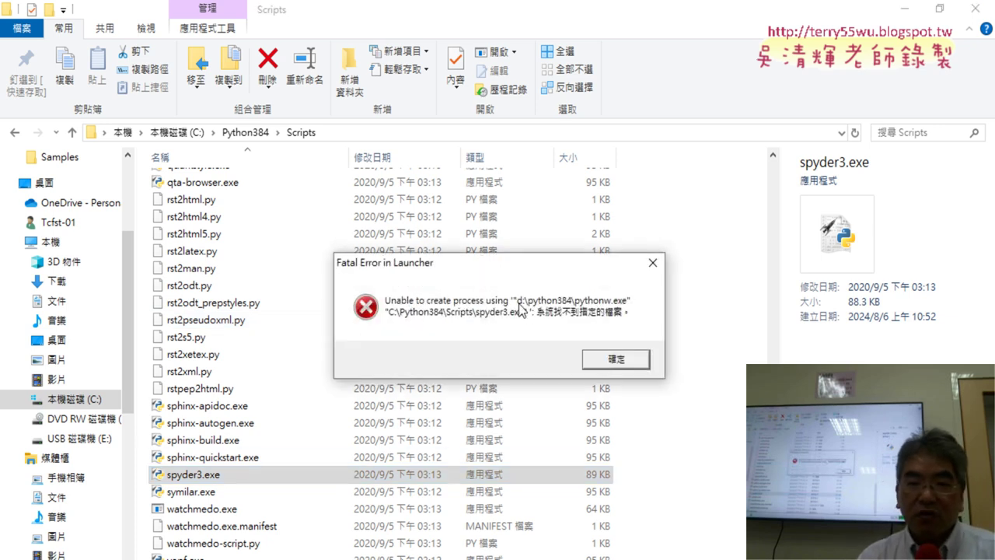
{"action": "key", "text": "Return"}
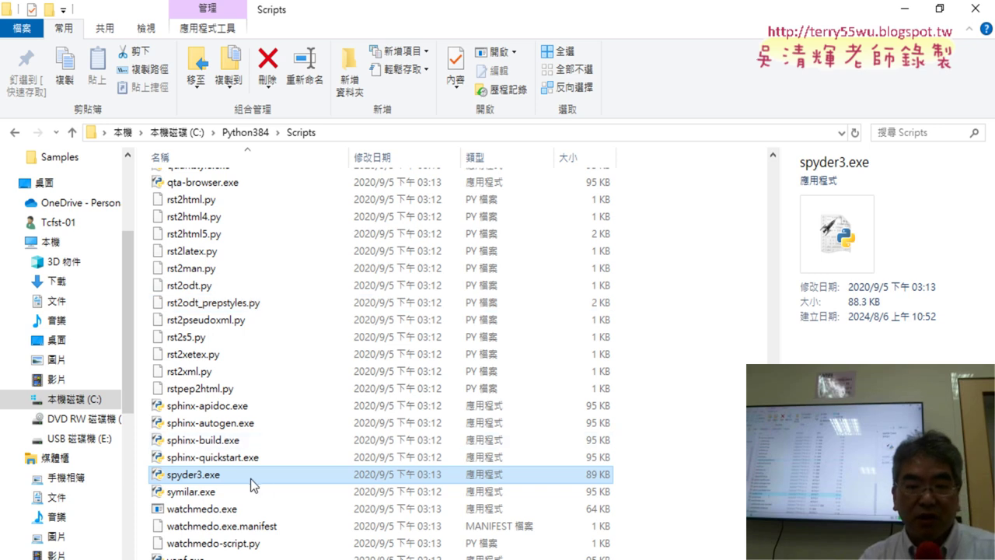
{"action": "right_click", "coordinate": [194, 474]}
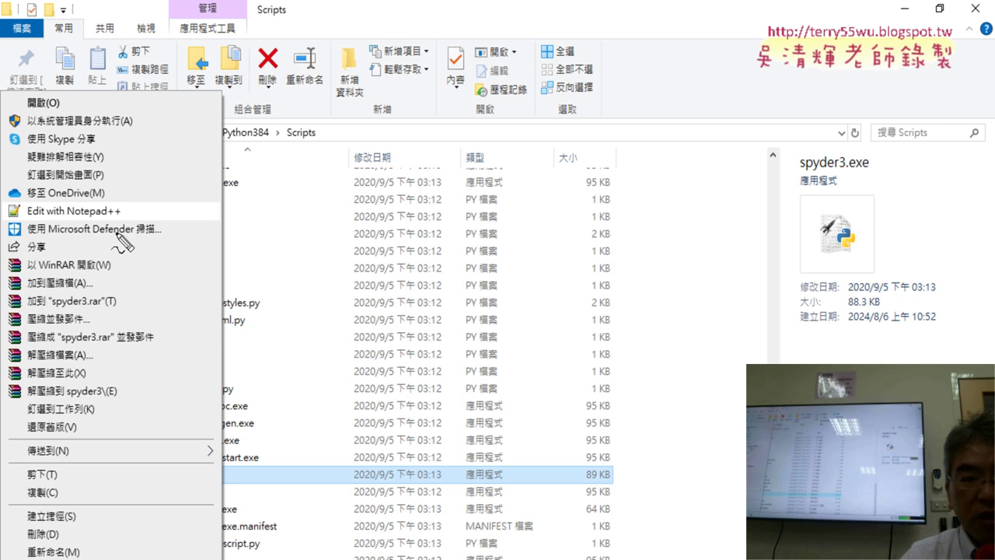
{"action": "mouse_move", "coordinate": [126, 230]}
{"action": "left_mouse_down"}
{"action": "mouse_move", "coordinate": [12, 233]}
{"action": "mouse_move", "coordinate": [117, 206]}
{"action": "mouse_move", "coordinate": [130, 235]}
{"action": "left_mouse_up"}
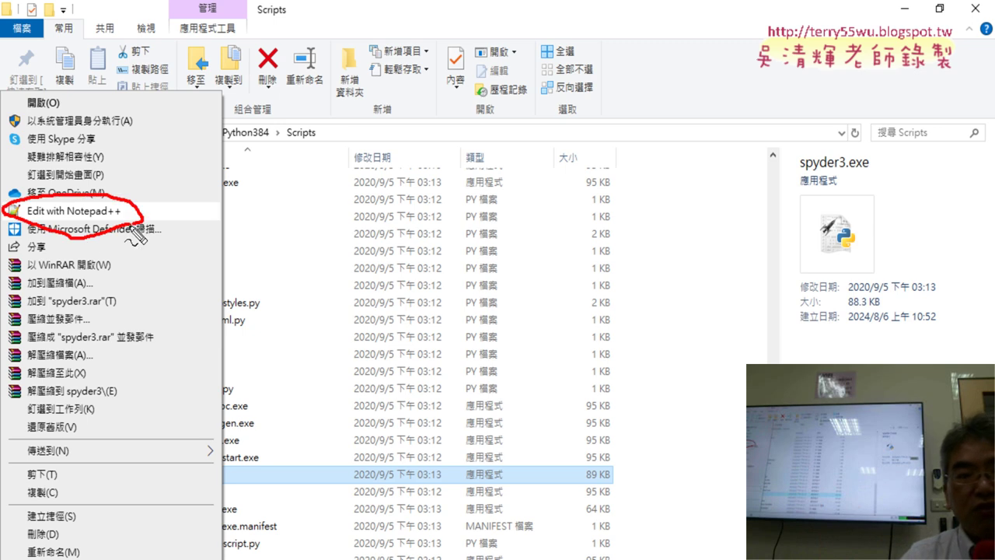
{"action": "mouse_move", "coordinate": [201, 147]}
{"action": "left_mouse_down"}
{"action": "mouse_move", "coordinate": [124, 198]}
{"action": "mouse_move", "coordinate": [165, 194]}
{"action": "left_mouse_up"}
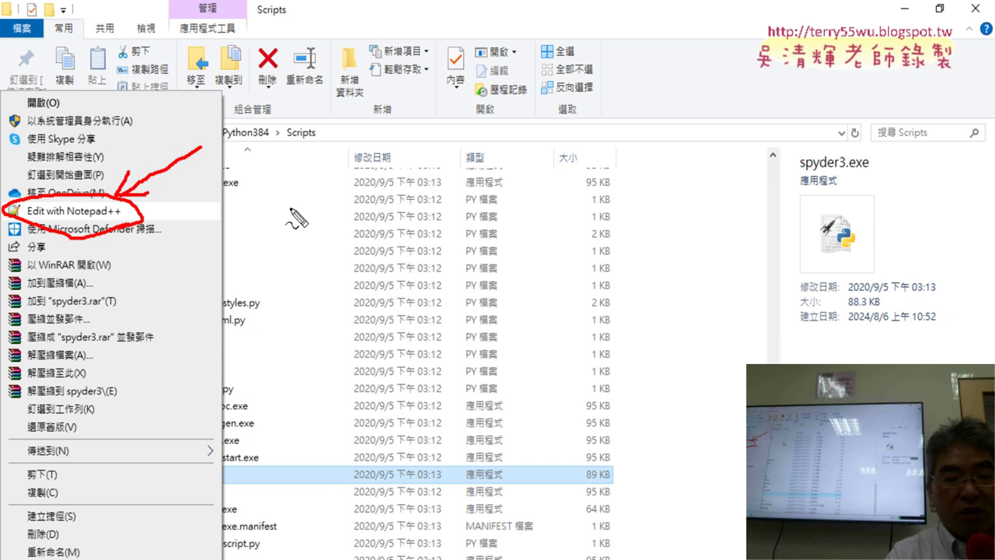
{"action": "key", "text": "Escape"}
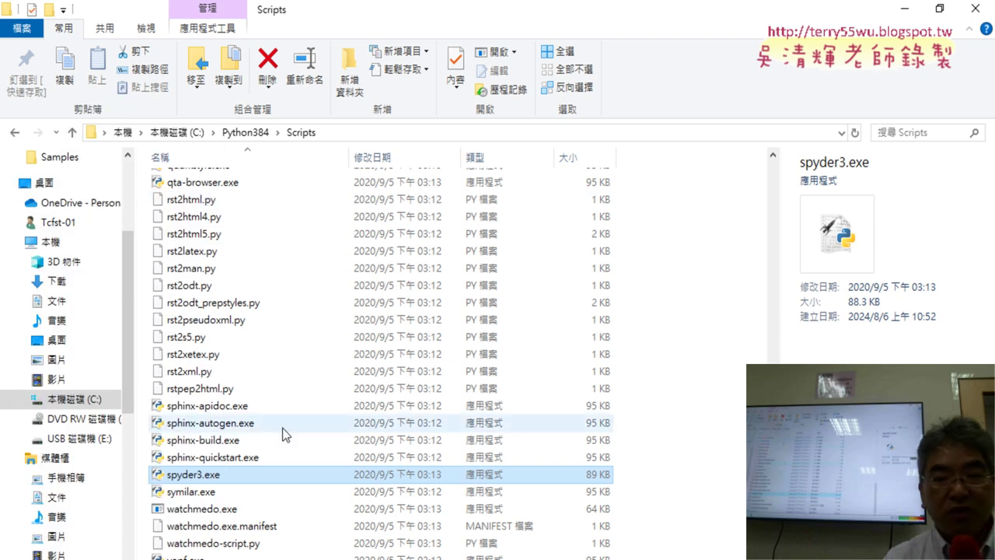
Step: Open spyder3.exe from the Scripts folder for editing in Notepad++ and maximize the editor window
{"action": "right_click", "coordinate": [247, 476]}
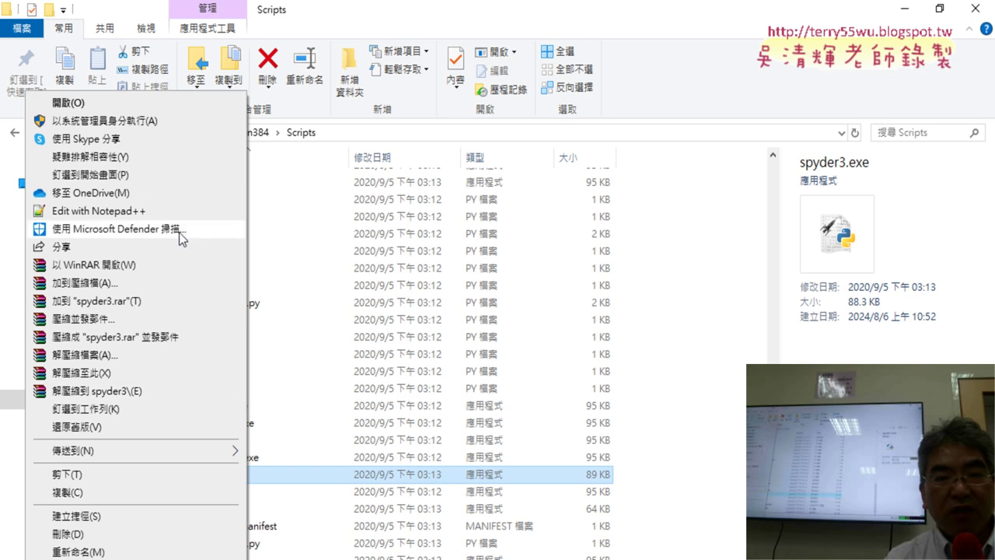
{"action": "left_click", "coordinate": [171, 210]}
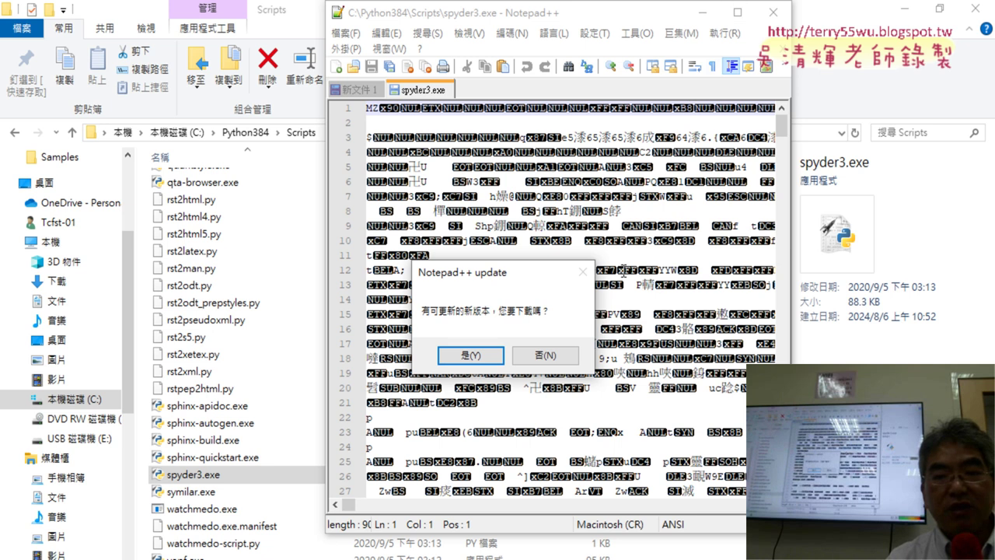
{"action": "left_click", "coordinate": [737, 13]}
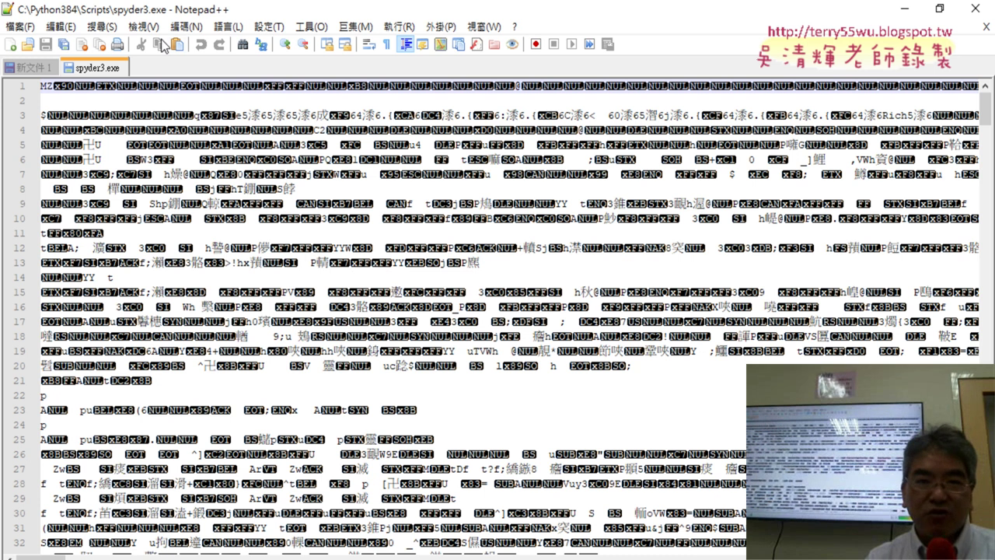
{"action": "left_click", "coordinate": [149, 28]}
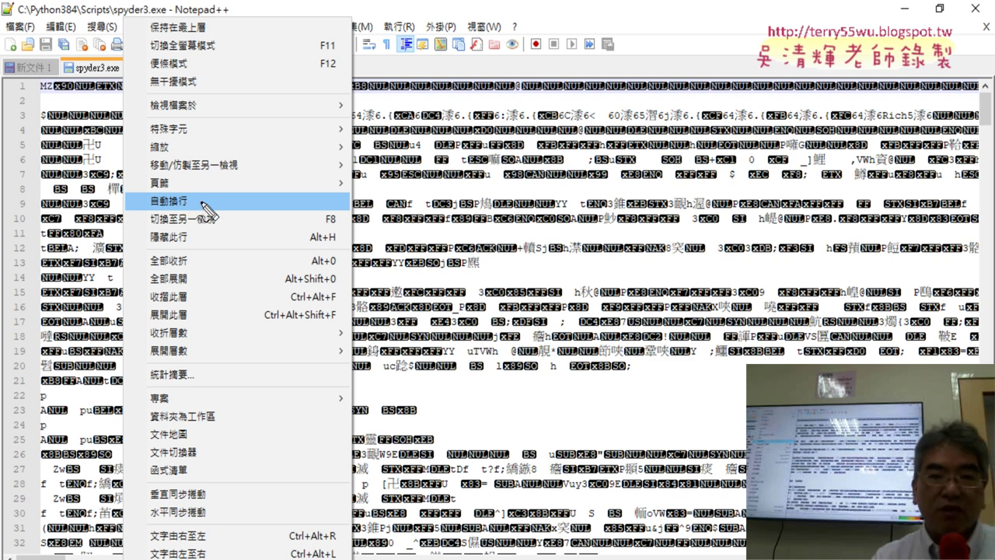
{"action": "mouse_move", "coordinate": [190, 236]}
{"action": "left_mouse_down"}
{"action": "mouse_move", "coordinate": [201, 227]}
{"action": "mouse_move", "coordinate": [147, 208]}
{"action": "mouse_move", "coordinate": [197, 211]}
{"action": "left_mouse_up"}
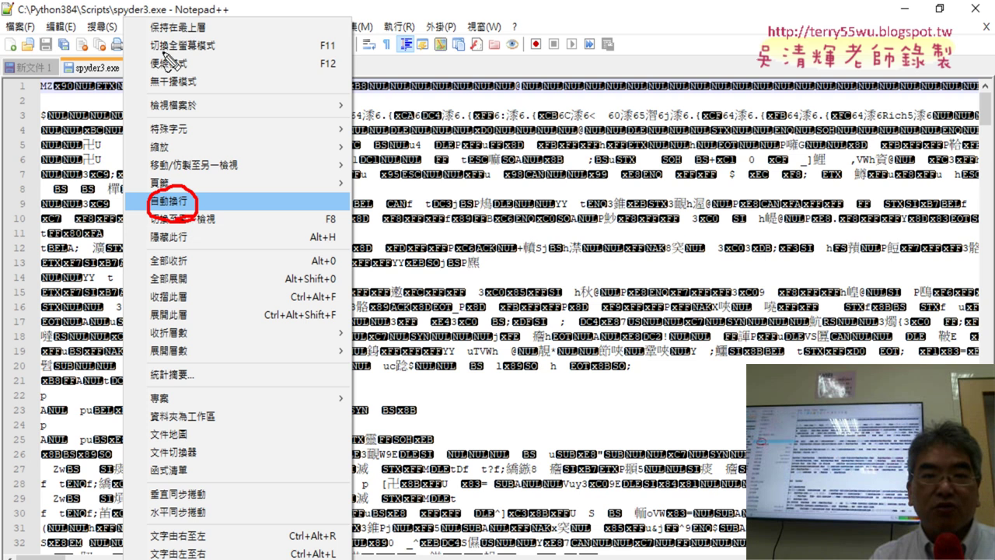
{"action": "mouse_move", "coordinate": [161, 37]}
{"action": "left_mouse_down"}
{"action": "mouse_move", "coordinate": [183, 14]}
{"action": "mouse_move", "coordinate": [94, 109]}
{"action": "mouse_move", "coordinate": [128, 183]}
{"action": "left_mouse_up"}
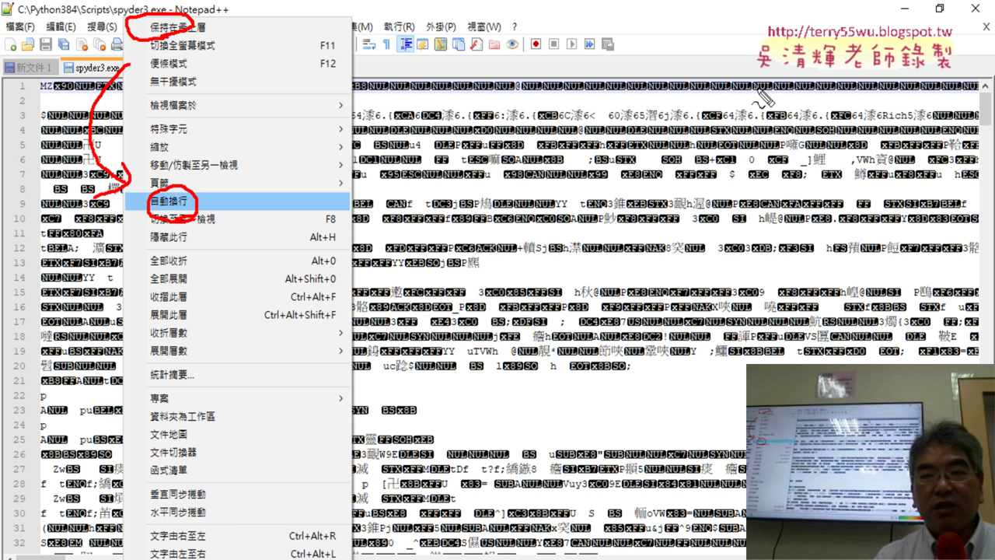
{"action": "mouse_move", "coordinate": [569, 102]}
{"action": "left_mouse_down"}
{"action": "mouse_move", "coordinate": [801, 101]}
{"action": "mouse_move", "coordinate": [914, 115]}
{"action": "mouse_move", "coordinate": [895, 134]}
{"action": "left_mouse_up"}
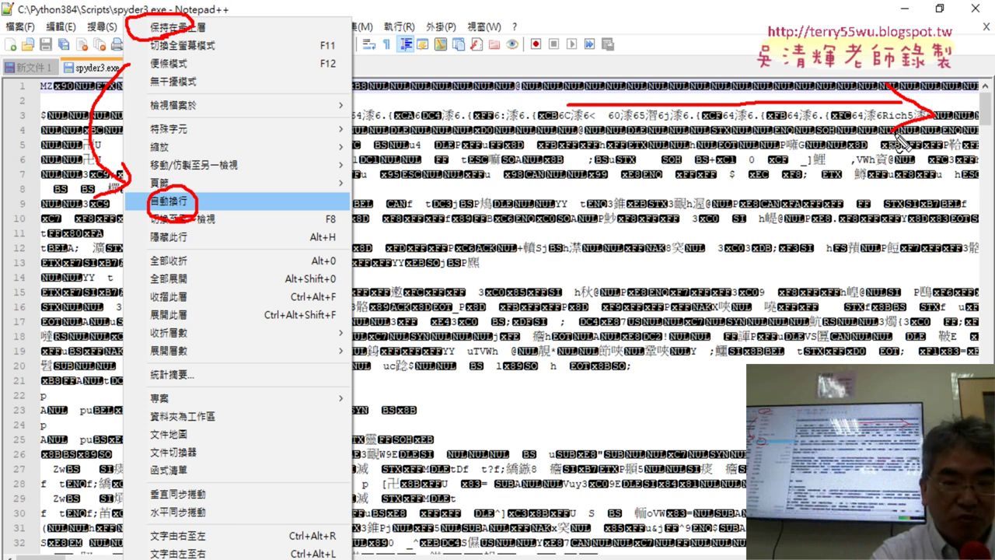
{"action": "key", "text": "Escape"}
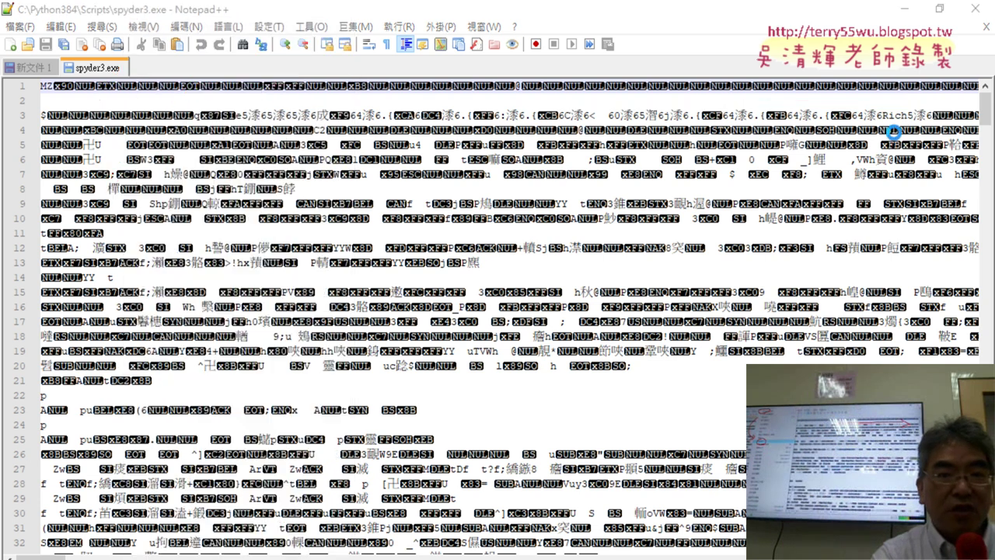
Step: Turn on automatic line wrapping for the opened spyder3.exe file
{"action": "left_click", "coordinate": [144, 26]}
{"action": "left_click", "coordinate": [194, 216]}
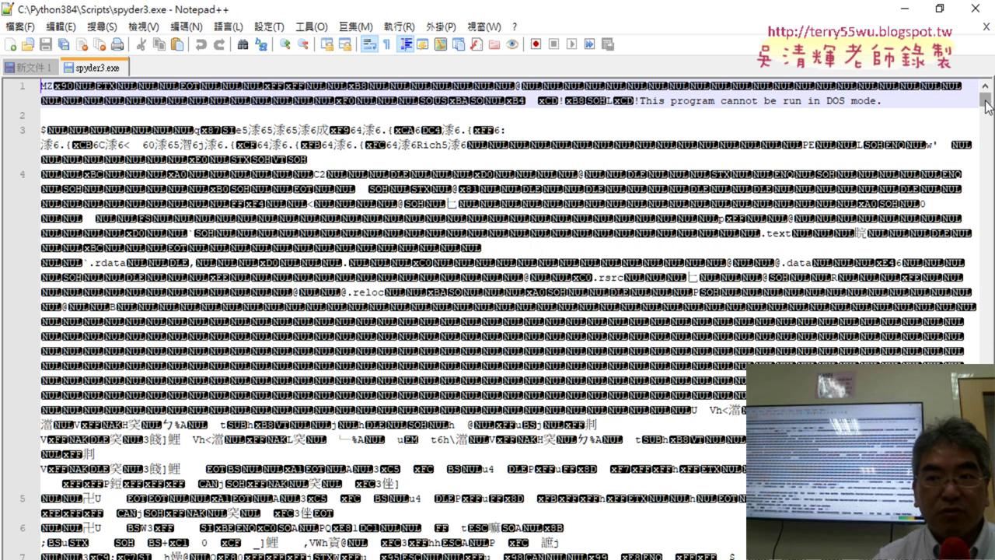
Step: Change the drive letter to c in the pythonw.exe path just above line 432, making it #!c:\python384\pythonw.exe, and save the file
{"action": "left_click_drag", "start_coordinate": [985, 101], "coordinate": [986, 435]}
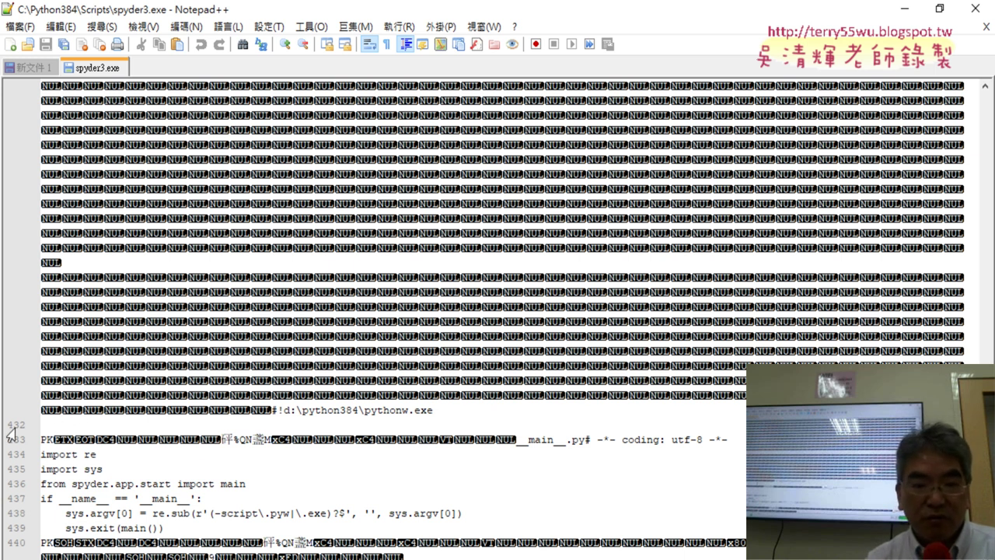
{"action": "left_click", "coordinate": [113, 424]}
{"action": "left_click", "coordinate": [287, 409]}
{"action": "key", "text": "ctrl+shift+Home"}
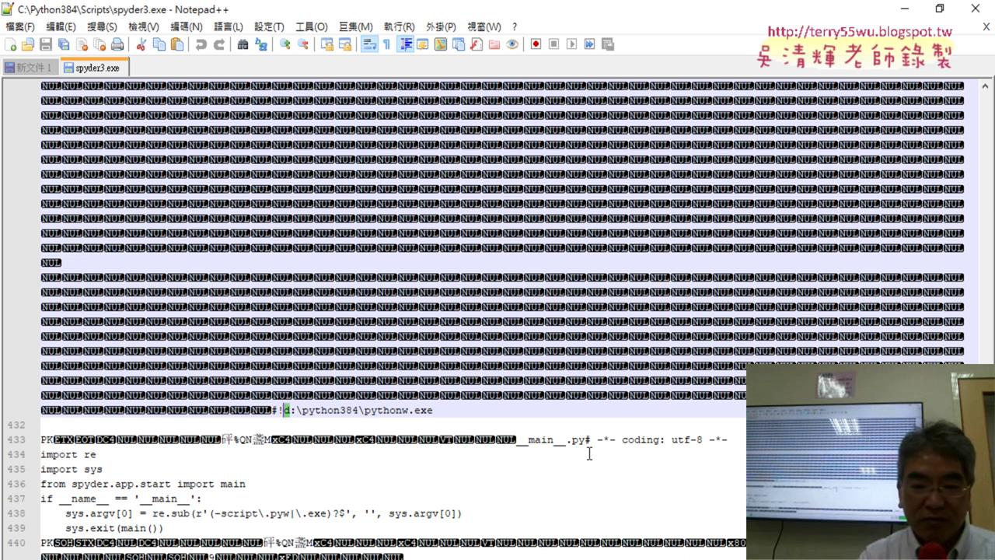
{"action": "type", "text": "c"}
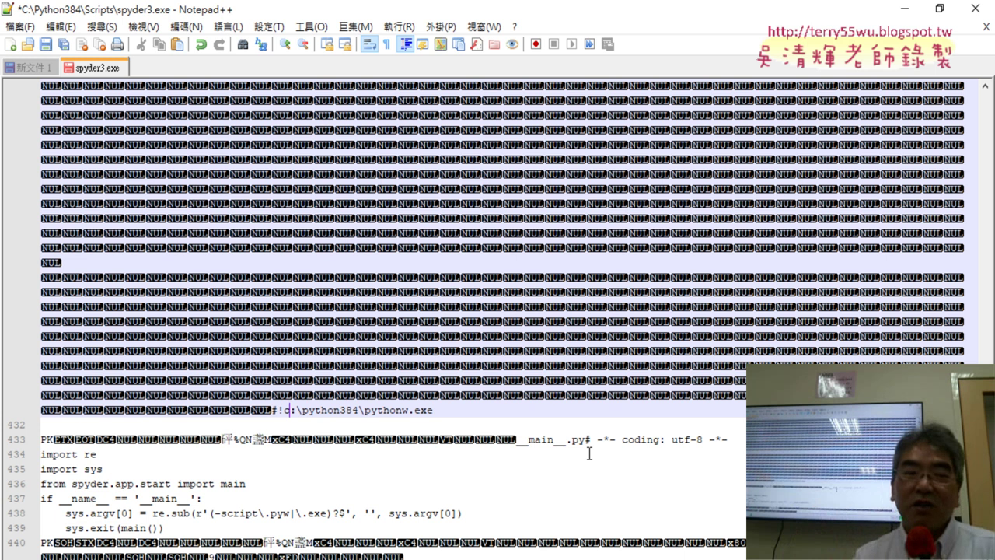
{"action": "left_click", "coordinate": [47, 45]}
Step: Close Notepad++ and decline its update offer
{"action": "left_click", "coordinate": [140, 28]}
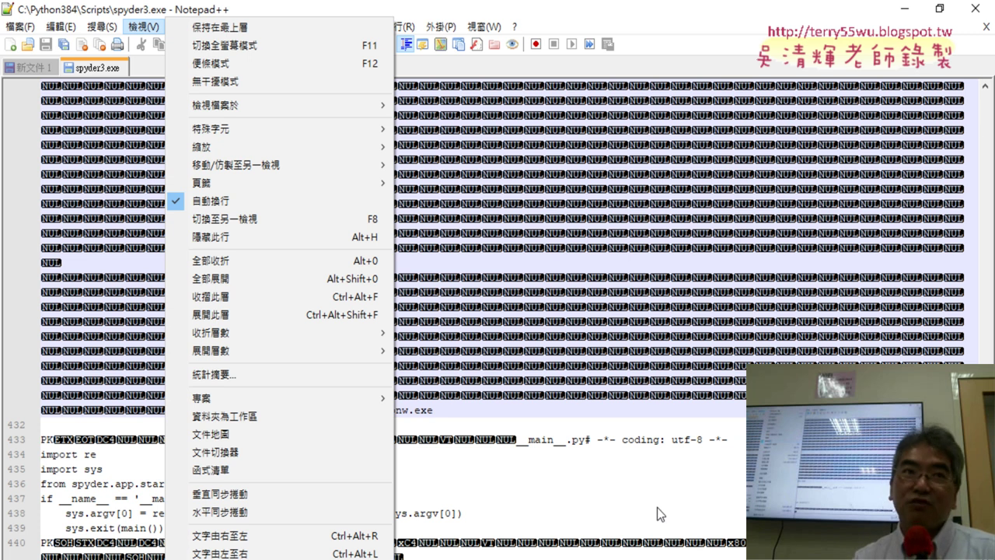
{"action": "left_click", "coordinate": [986, 107]}
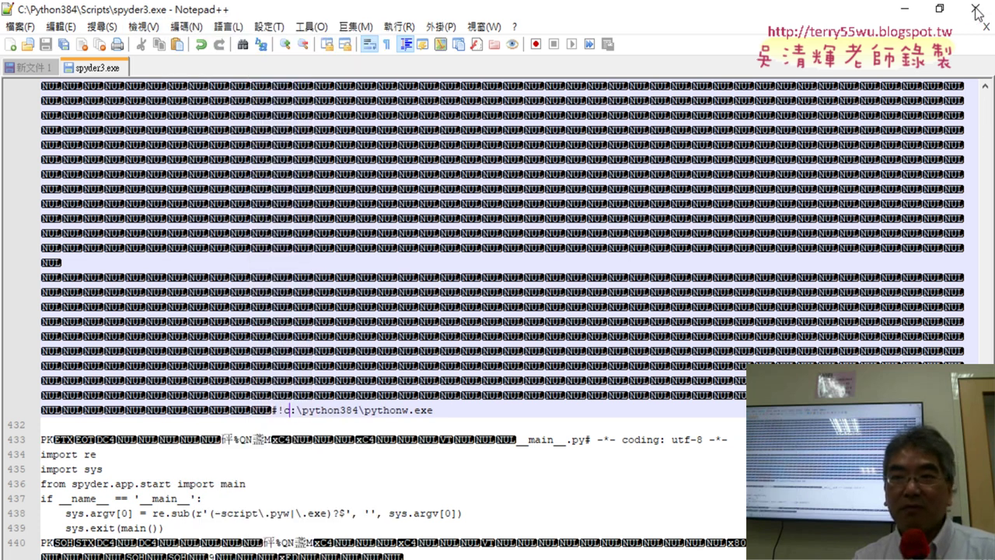
{"action": "left_click", "coordinate": [976, 9]}
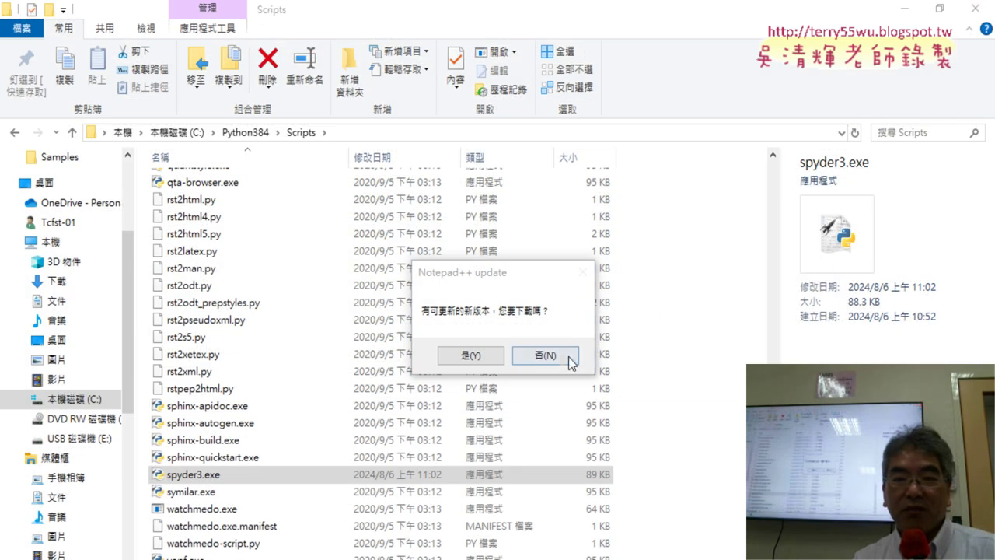
{"action": "left_click", "coordinate": [545, 355]}
Step: Launch Spyder from spyder3.exe and dismiss the update notice and the Kite installation offer
{"action": "double_click", "coordinate": [222, 476]}
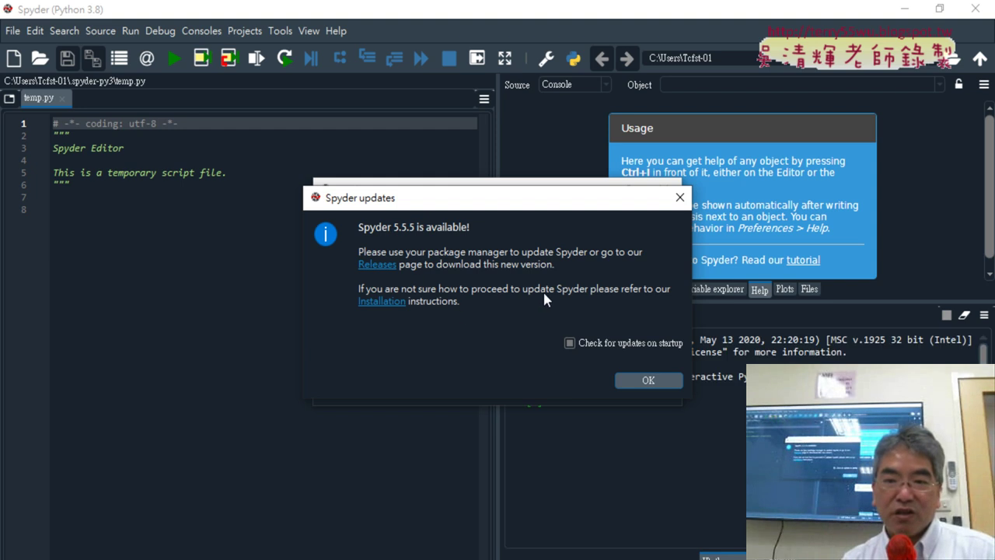
{"action": "left_click_drag", "start_coordinate": [488, 219], "coordinate": [406, 139]}
{"action": "left_click", "coordinate": [567, 299]}
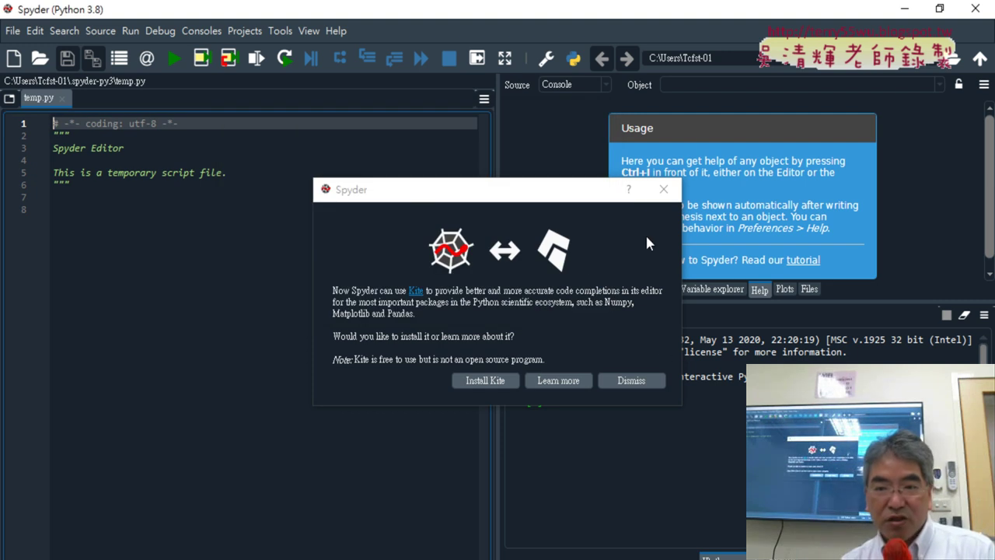
{"action": "left_click", "coordinate": [663, 189]}
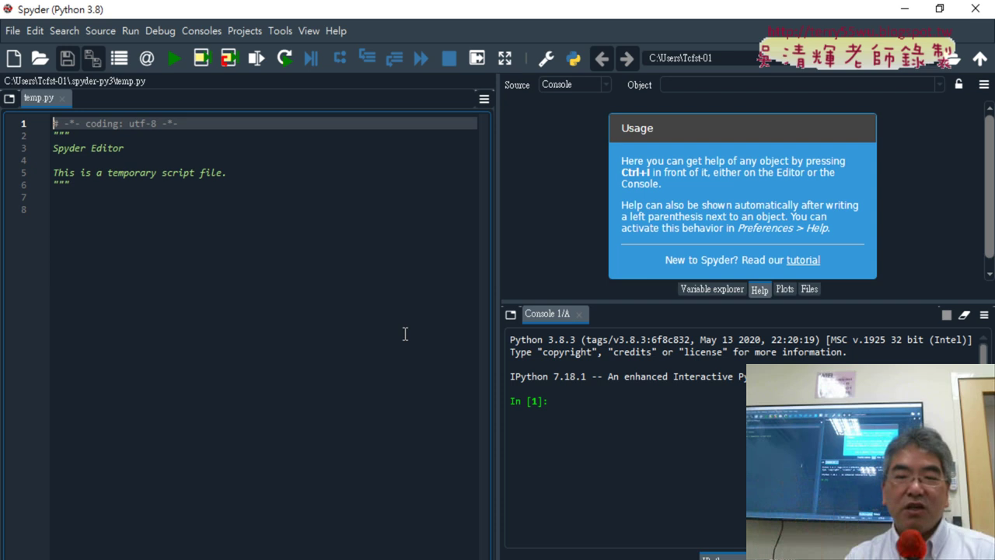
{"action": "left_click", "coordinate": [339, 31]}
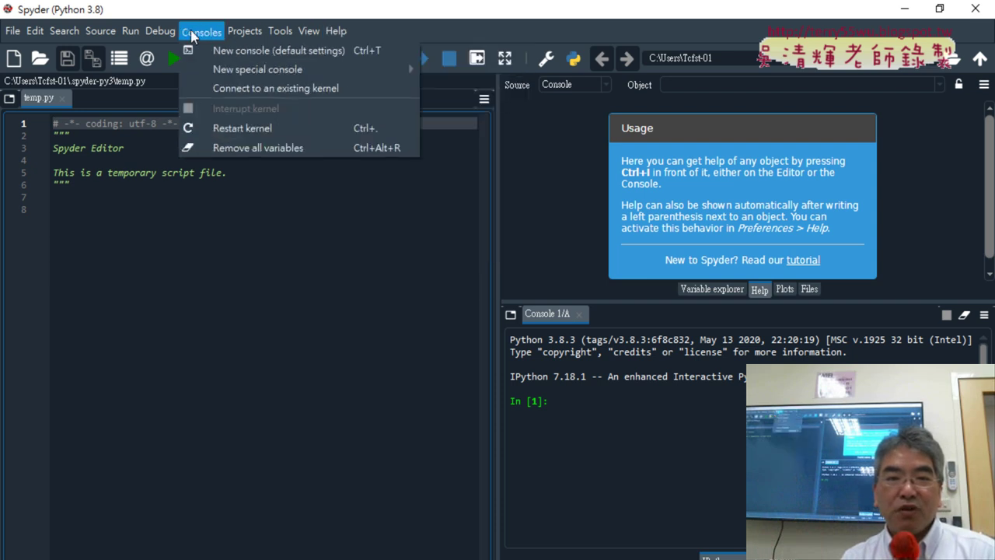
{"action": "mouse_move", "coordinate": [12, 33]}
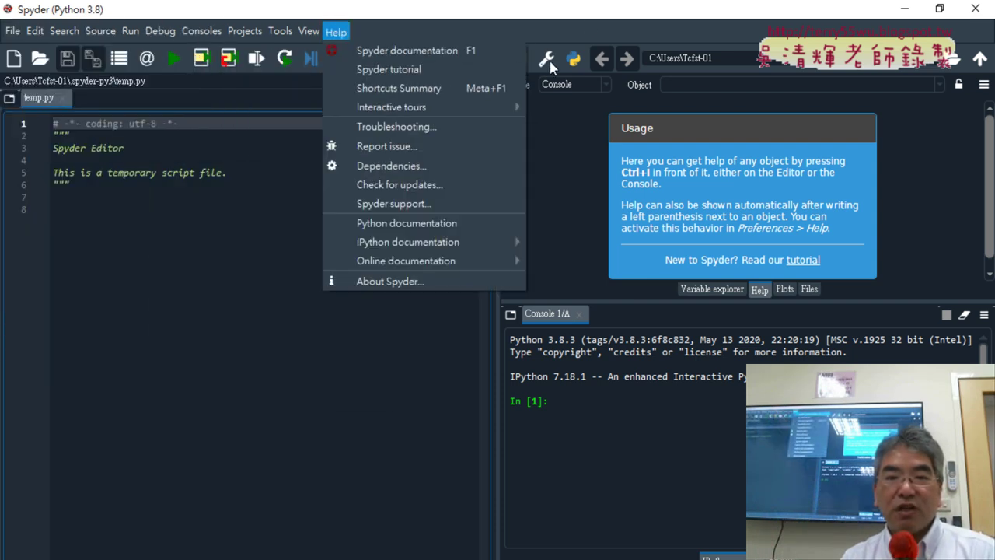
{"action": "left_click", "coordinate": [593, 28]}
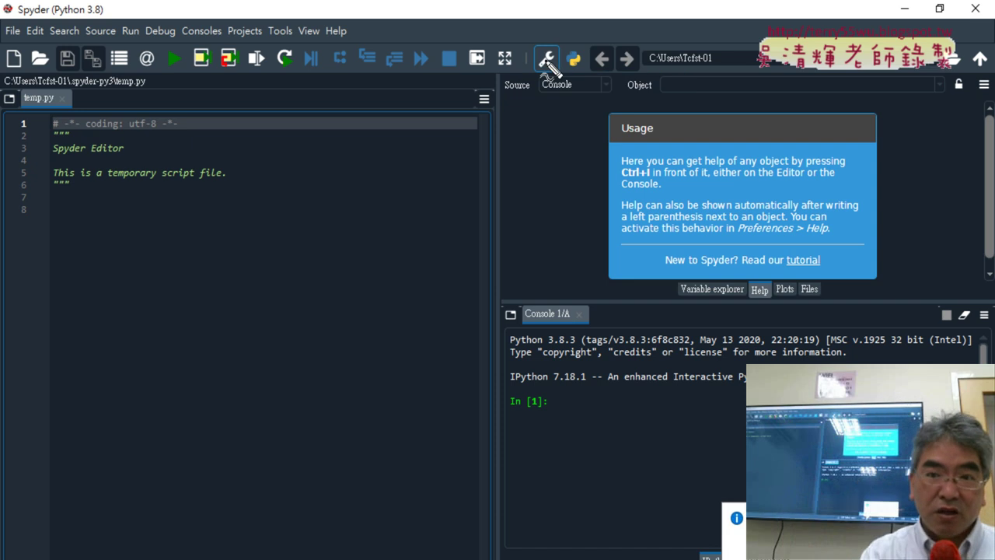
{"action": "mouse_move", "coordinate": [577, 89]}
{"action": "left_mouse_down"}
{"action": "mouse_move", "coordinate": [527, 49]}
{"action": "mouse_move", "coordinate": [566, 117]}
{"action": "left_mouse_up"}
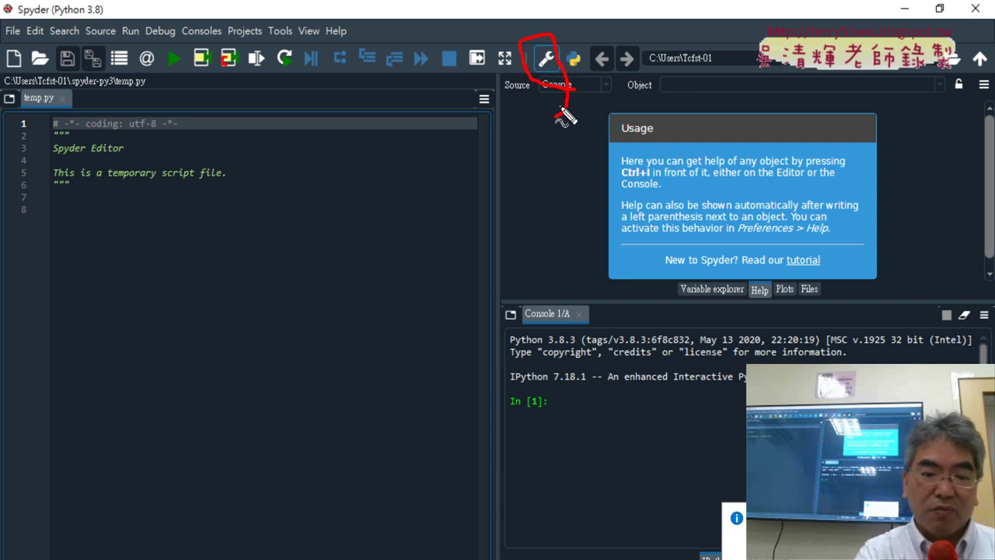
{"action": "key", "text": "Escape"}
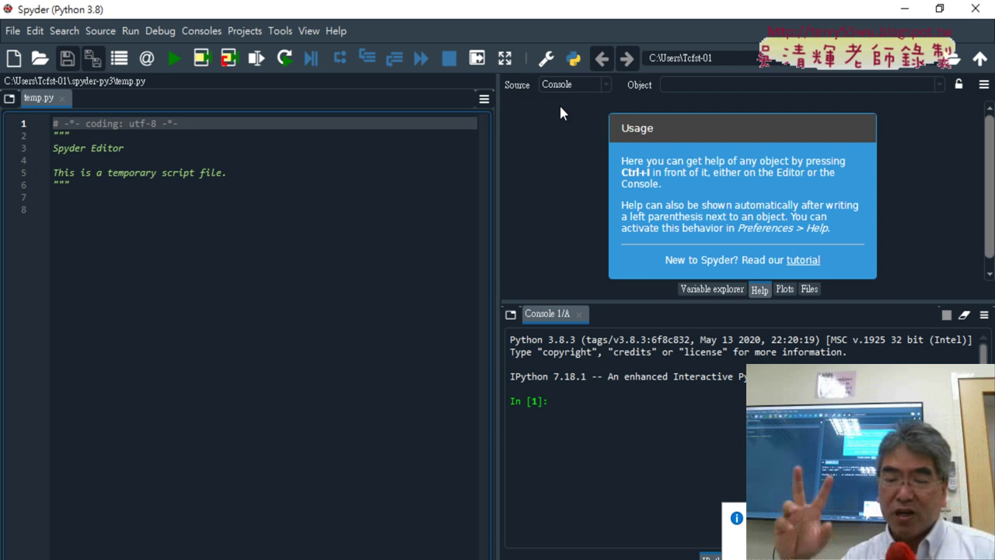
Step: Set the interface language to 简体中文 in the advanced general preferences
{"action": "left_click", "coordinate": [548, 60]}
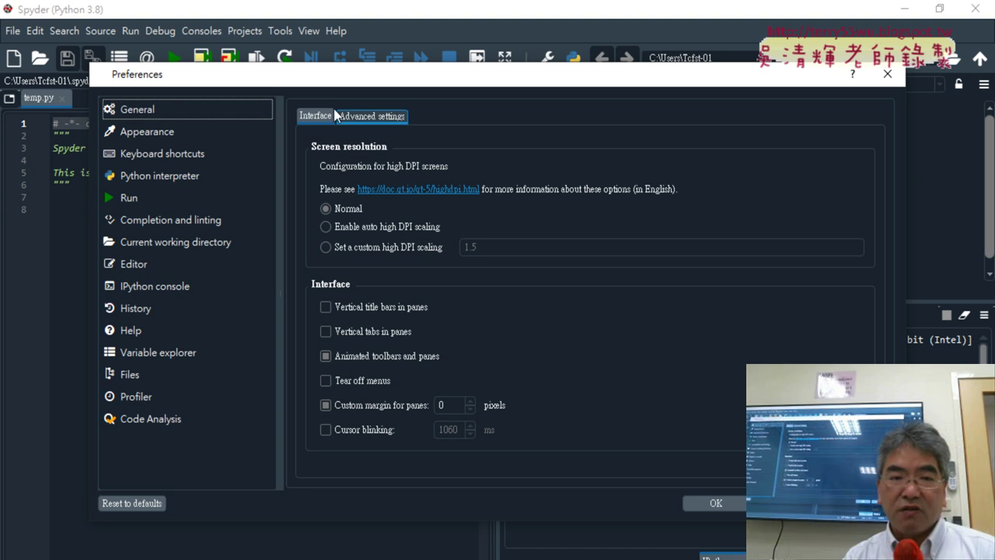
{"action": "left_click", "coordinate": [381, 118]}
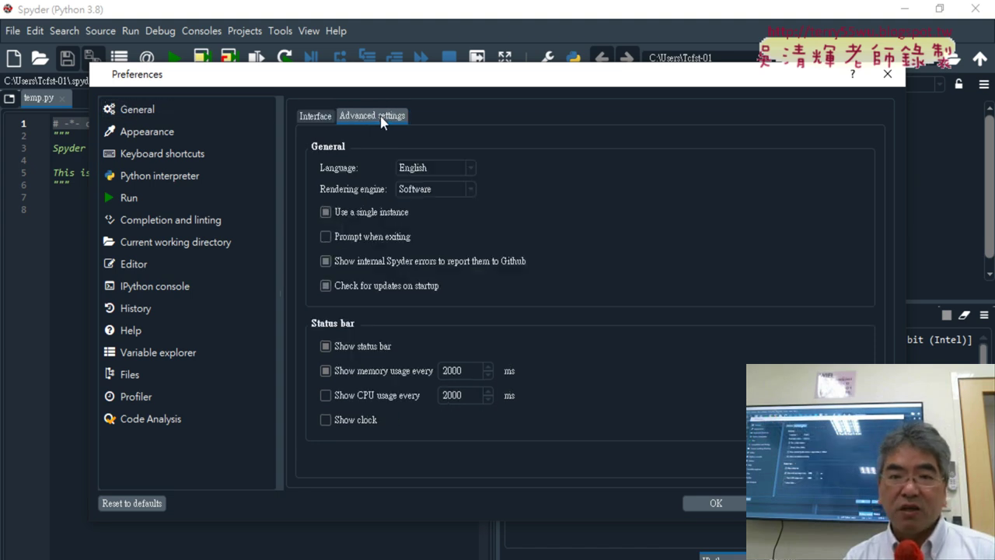
{"action": "left_click", "coordinate": [433, 168]}
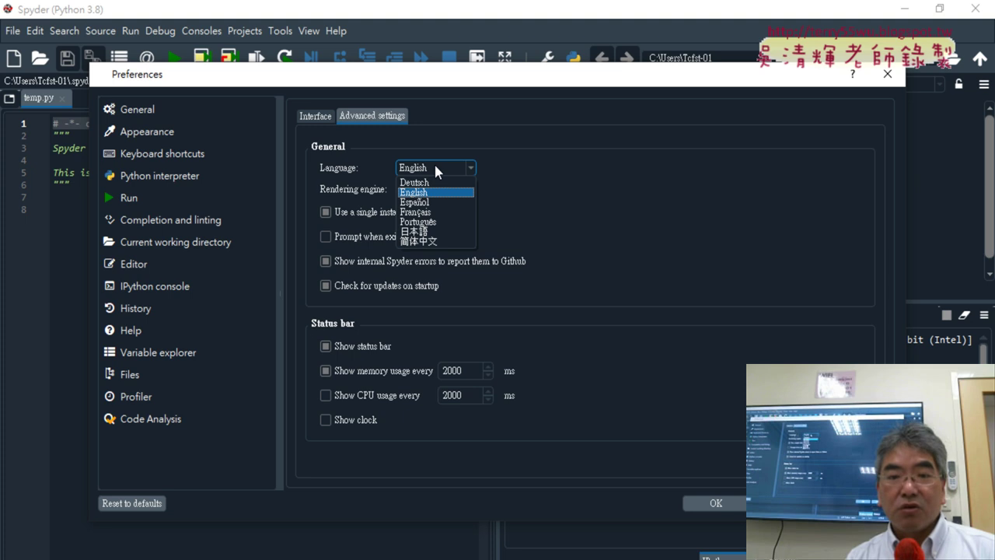
{"action": "left_click", "coordinate": [438, 243]}
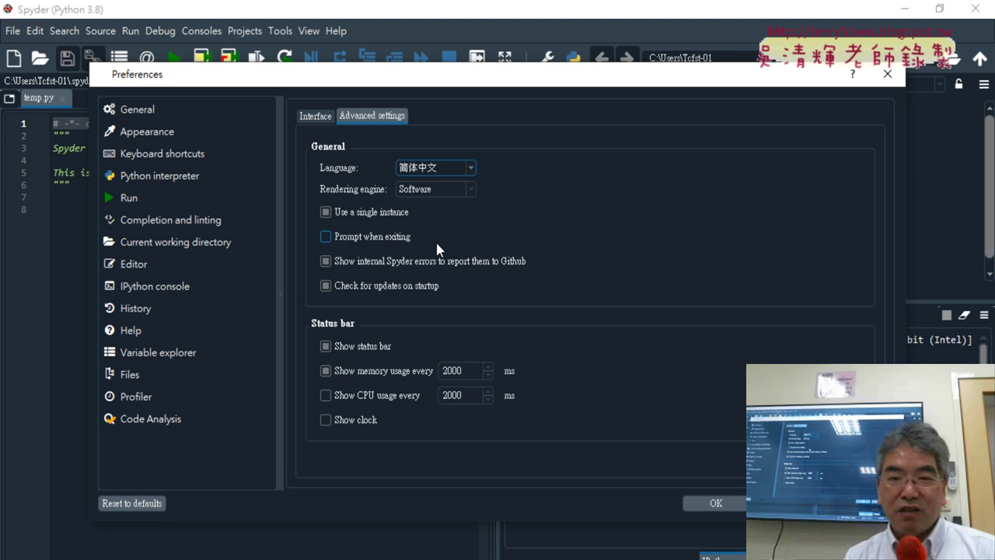
Step: Apply the language change by restarting Spyder, and dismiss the update notice
{"action": "left_click", "coordinate": [723, 509]}
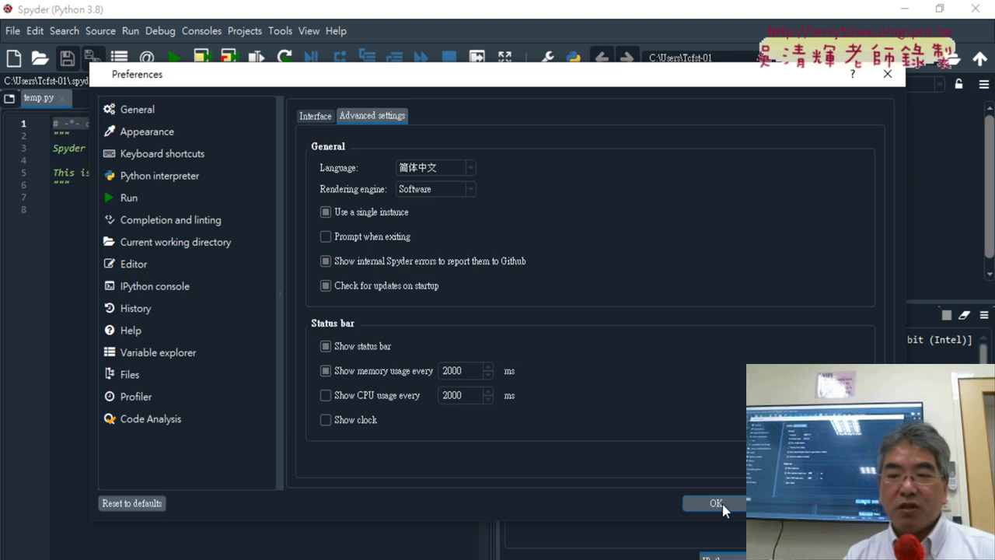
{"action": "left_click", "coordinate": [723, 507]}
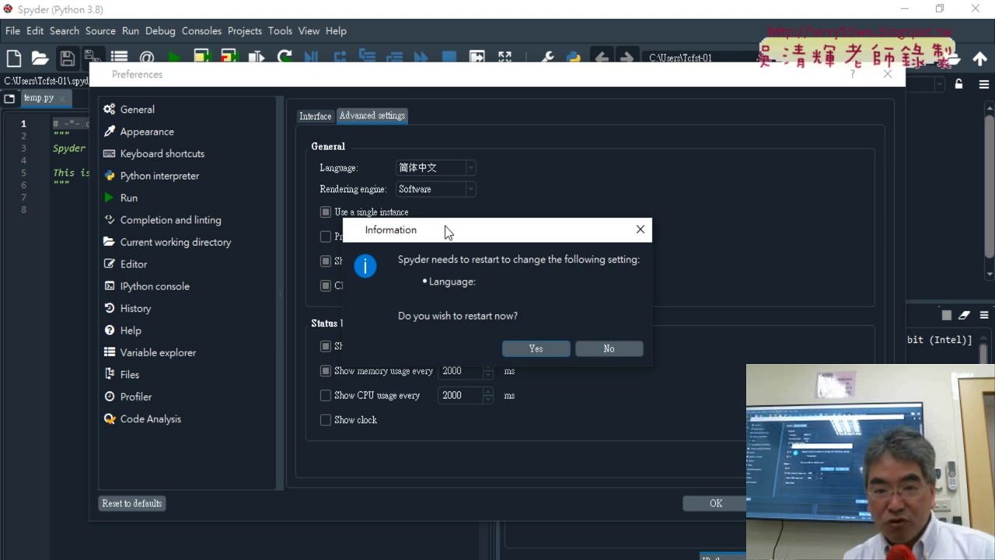
{"action": "left_click", "coordinate": [540, 351]}
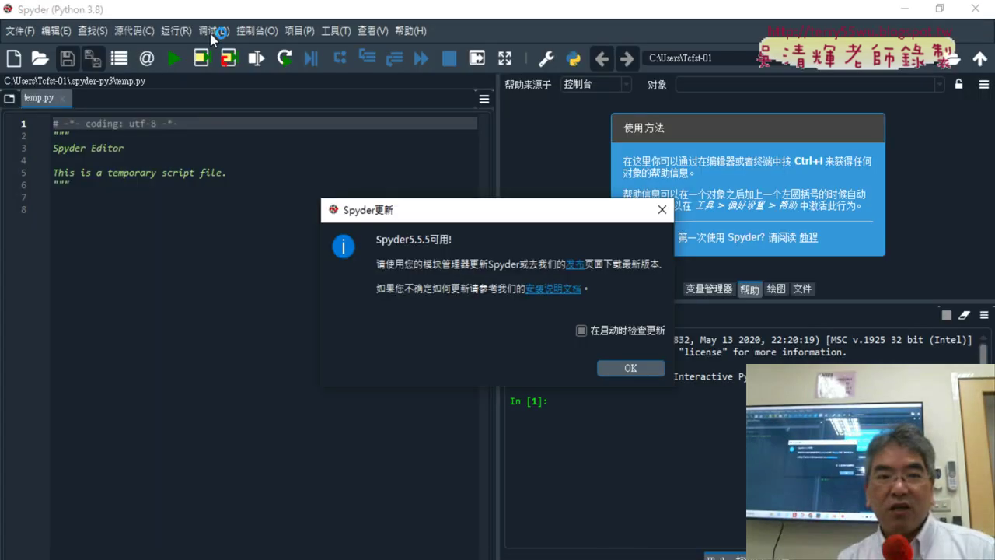
{"action": "left_click", "coordinate": [631, 368]}
Step: Set the syntax highlighting theme to Spyder in the appearance preferences, keeping the Spyder 3 icon theme
{"action": "left_click", "coordinate": [543, 68]}
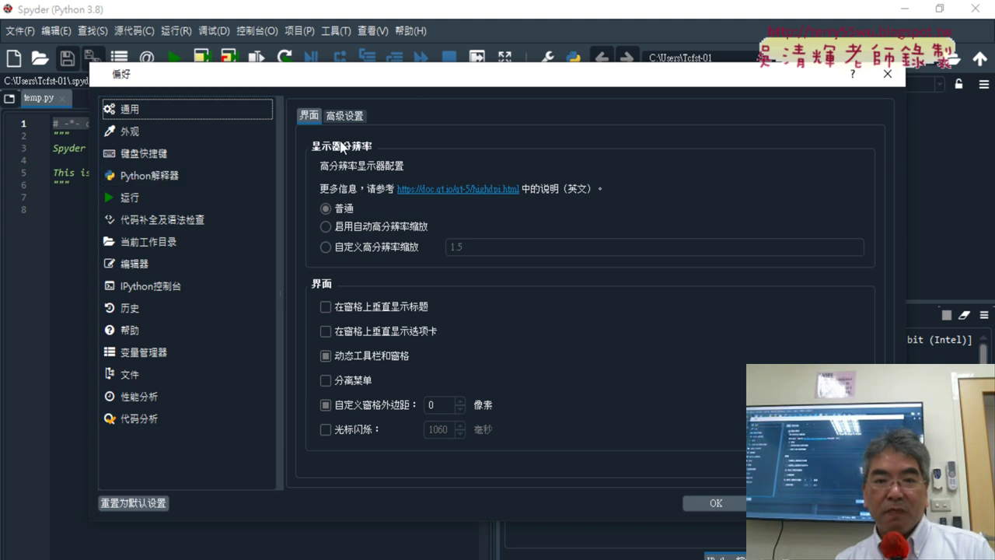
{"action": "left_click", "coordinate": [131, 141]}
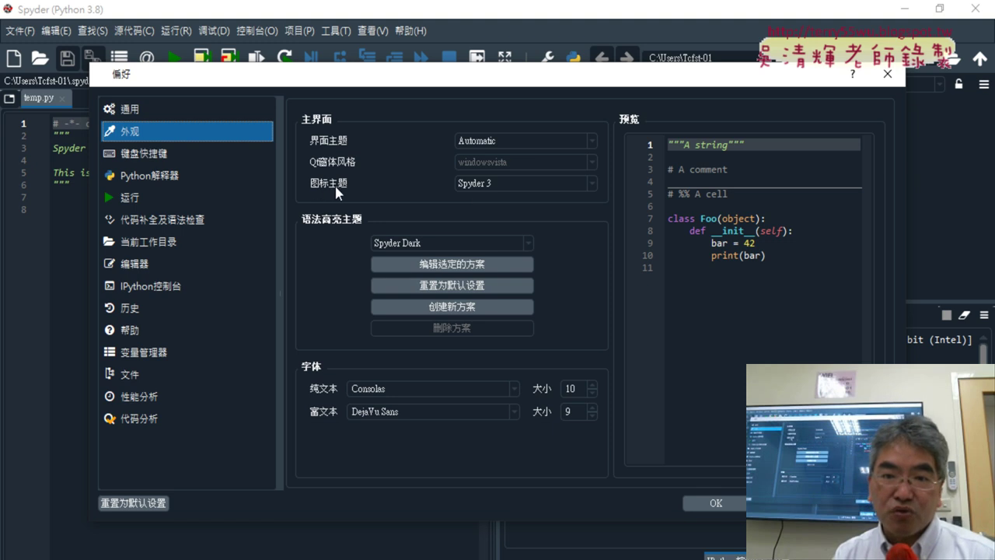
{"action": "left_click", "coordinate": [486, 184]}
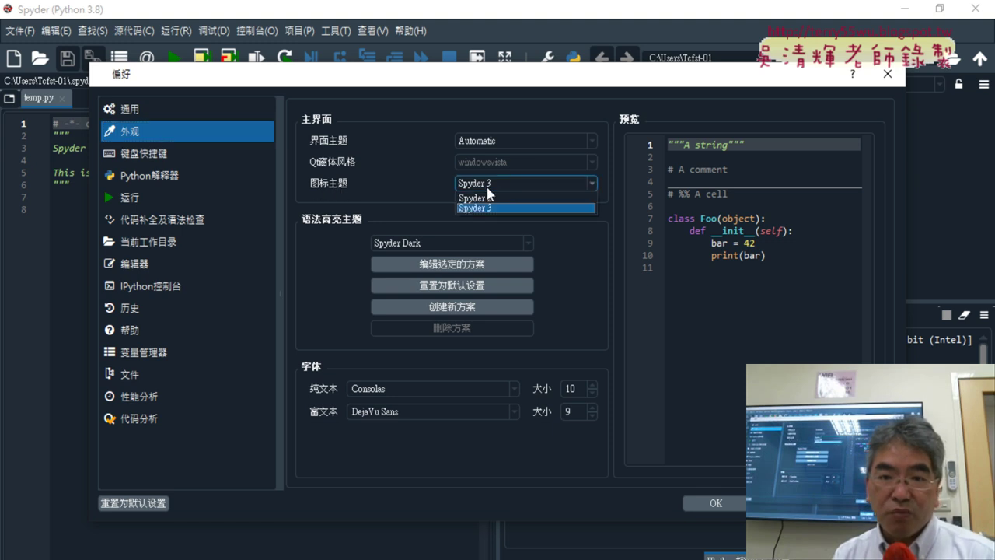
{"action": "left_click", "coordinate": [488, 188]}
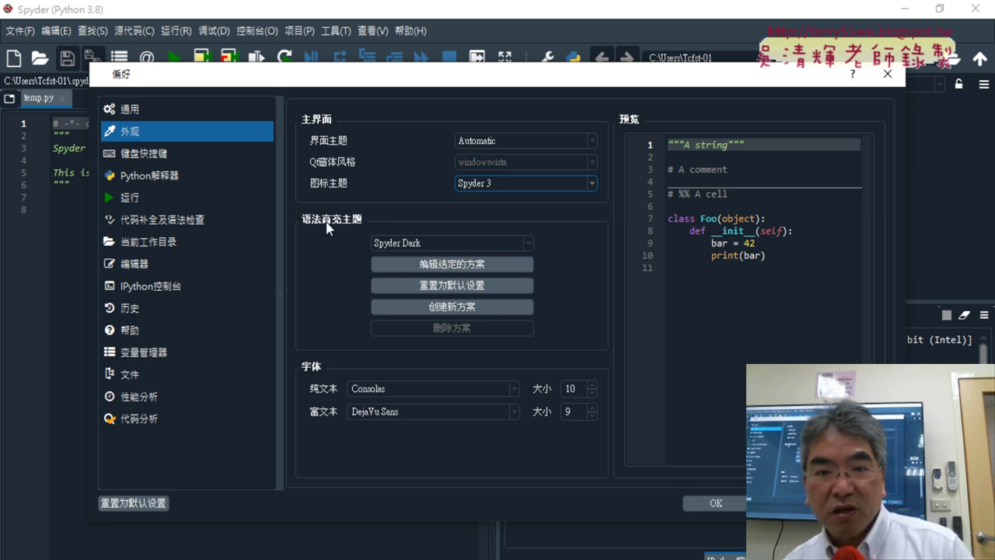
{"action": "left_click", "coordinate": [433, 249]}
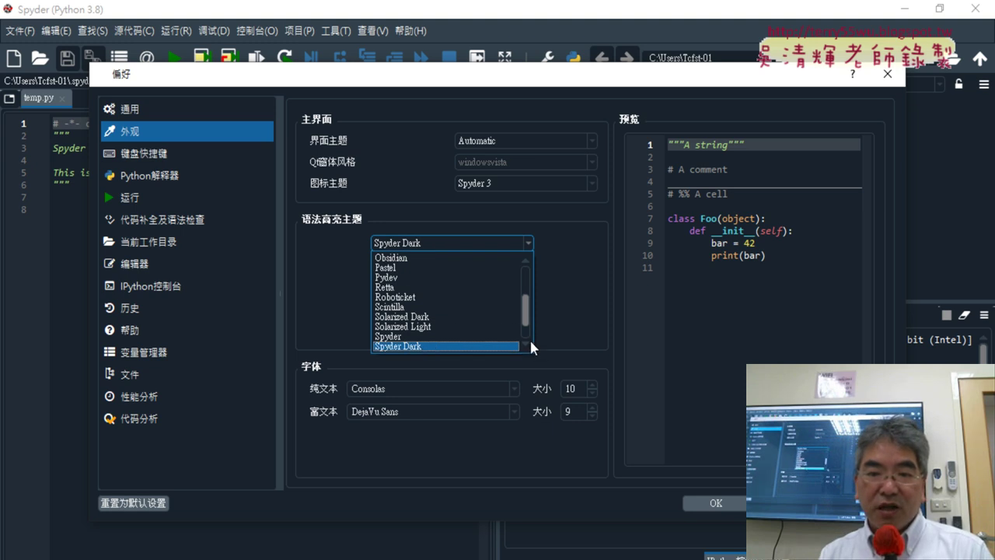
{"action": "scroll", "coordinate": [530, 315], "scroll_direction": "down", "scroll_amount": 1}
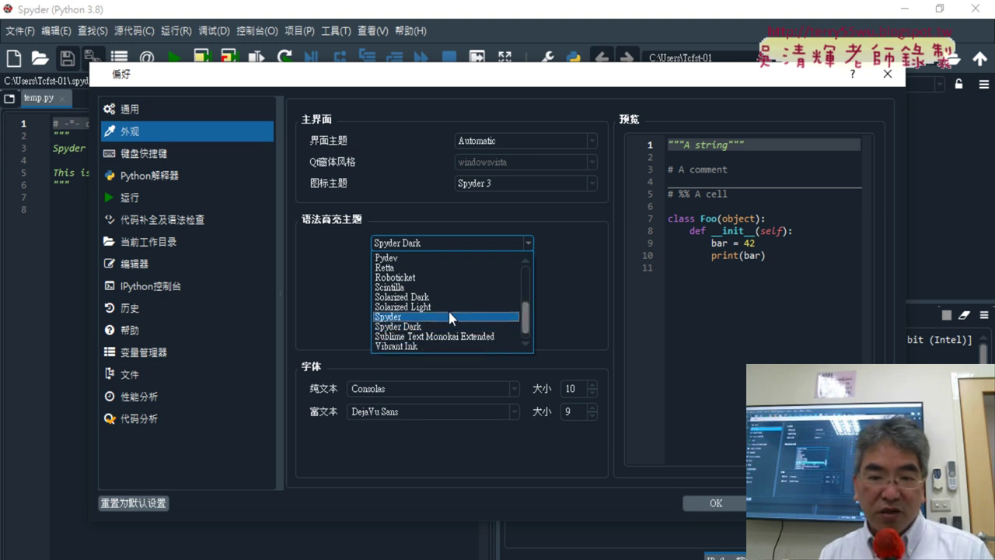
{"action": "left_click", "coordinate": [422, 317]}
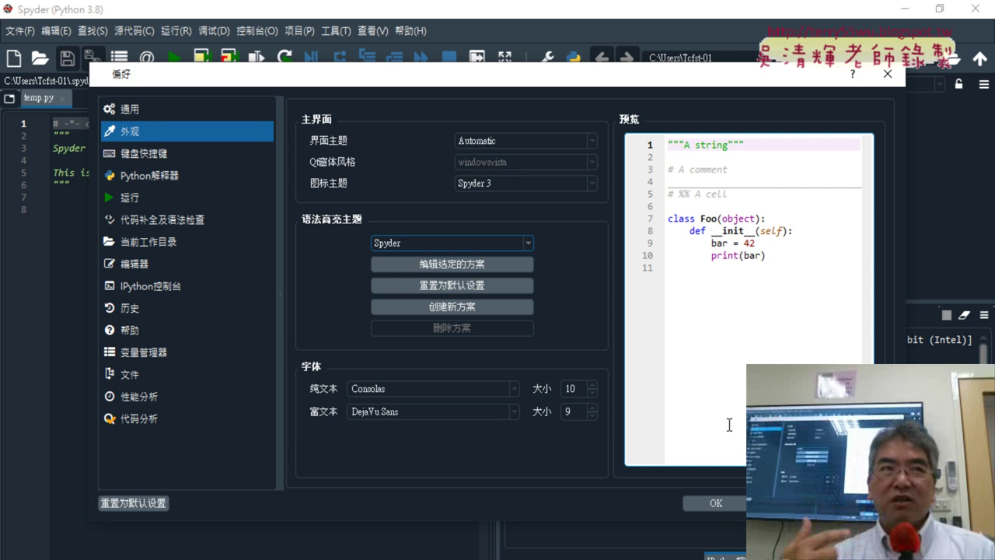
Step: Apply the new highlighting theme by restarting Spyder, and dismiss the update notice
{"action": "left_click", "coordinate": [725, 505]}
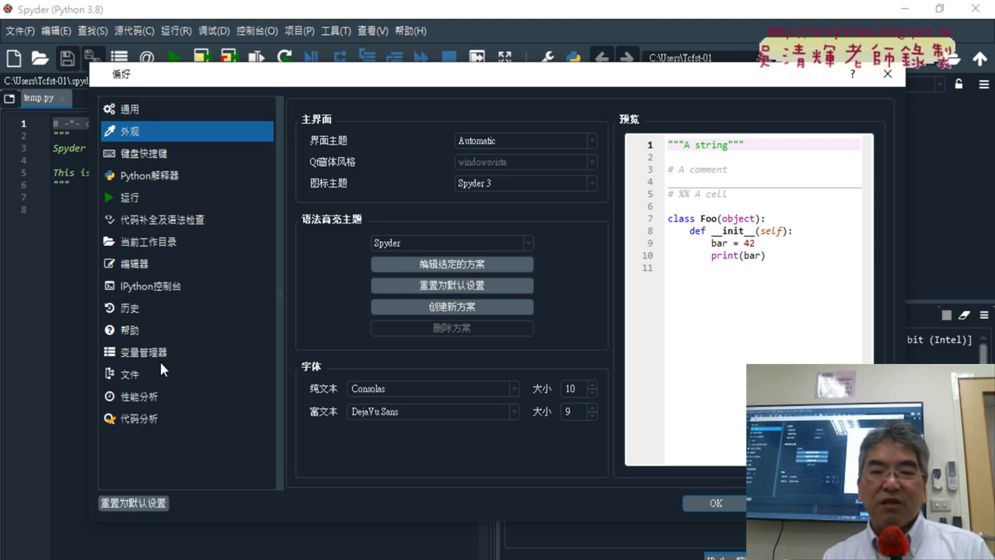
{"action": "key", "text": "Return"}
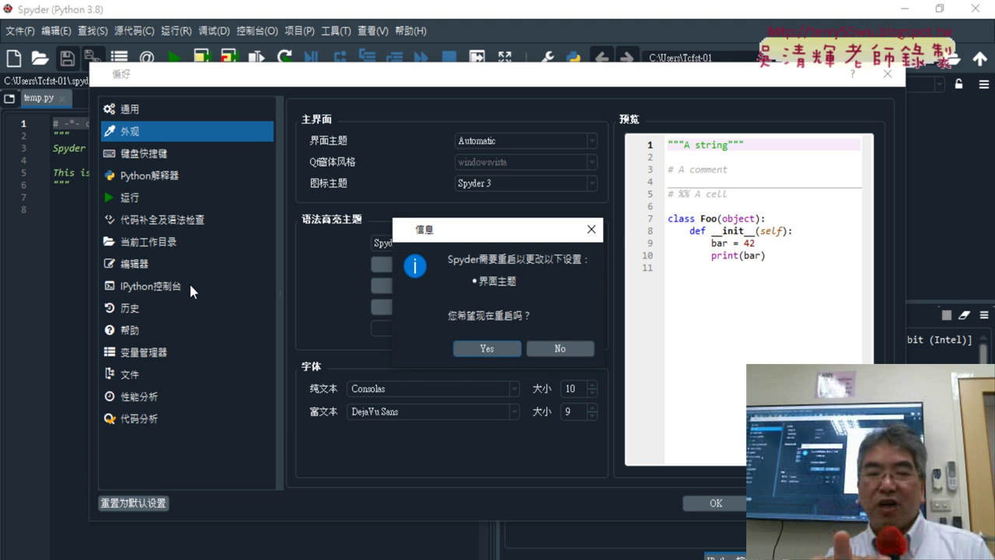
{"action": "left_click", "coordinate": [497, 349]}
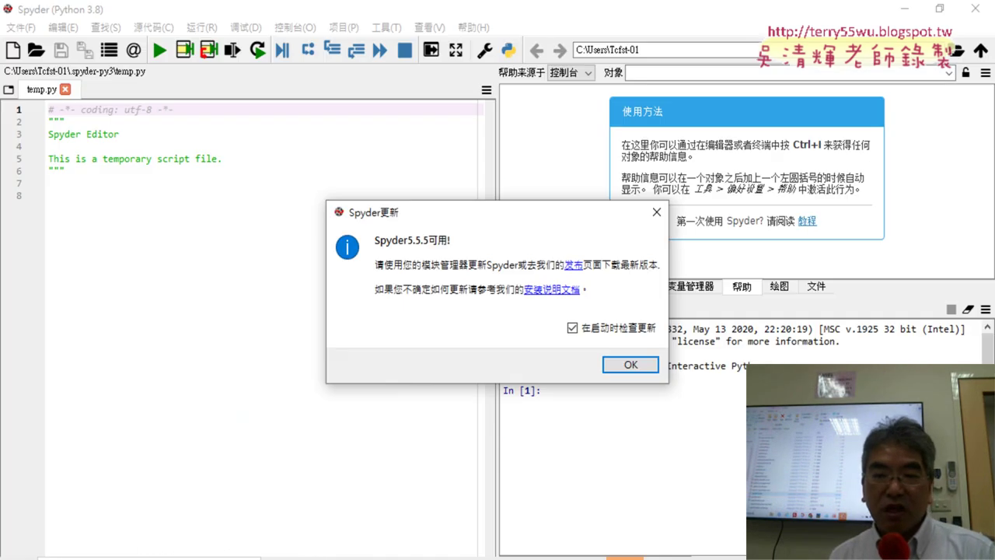
{"action": "left_click", "coordinate": [628, 367]}
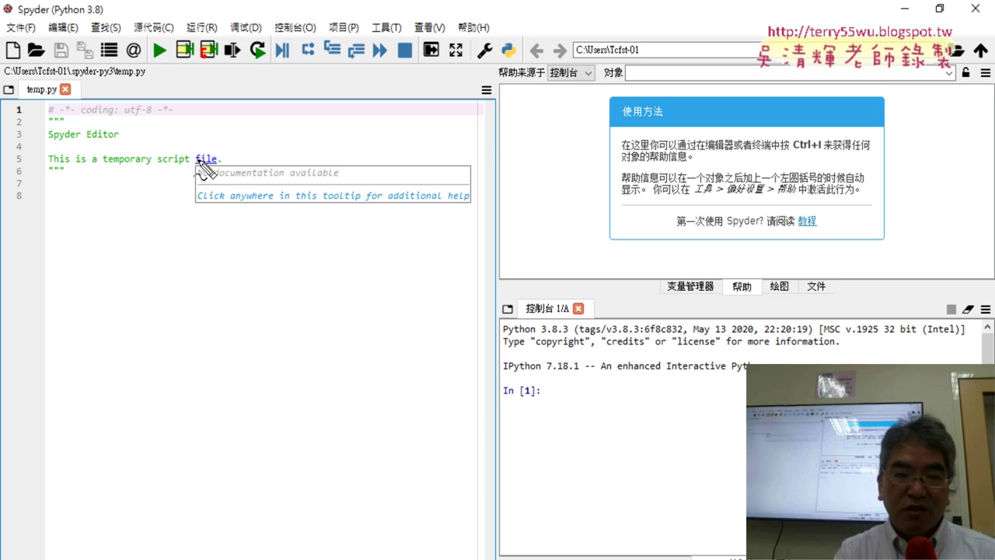
{"action": "left_click_drag", "start_coordinate": [6, 97], "coordinate": [2, 441]}
{"action": "mouse_move", "coordinate": [11, 85]}
{"action": "left_mouse_down"}
{"action": "mouse_move", "coordinate": [502, 91]}
{"action": "mouse_move", "coordinate": [515, 485]}
{"action": "mouse_move", "coordinate": [278, 519]}
{"action": "mouse_move", "coordinate": [17, 523]}
{"action": "mouse_move", "coordinate": [3, 443]}
{"action": "left_mouse_up"}
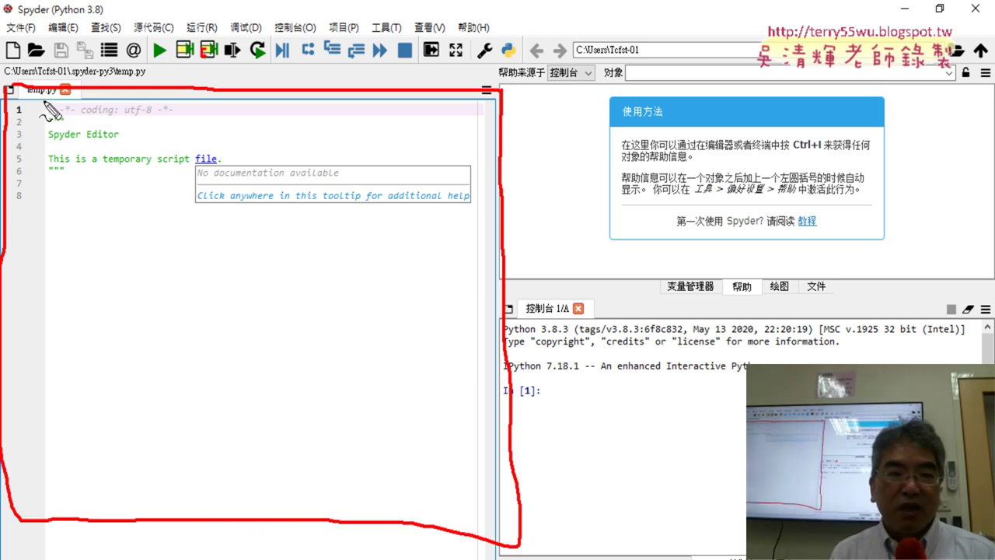
{"action": "mouse_move", "coordinate": [19, 106]}
{"action": "left_mouse_down"}
{"action": "mouse_move", "coordinate": [76, 87]}
{"action": "mouse_move", "coordinate": [63, 100]}
{"action": "left_mouse_up"}
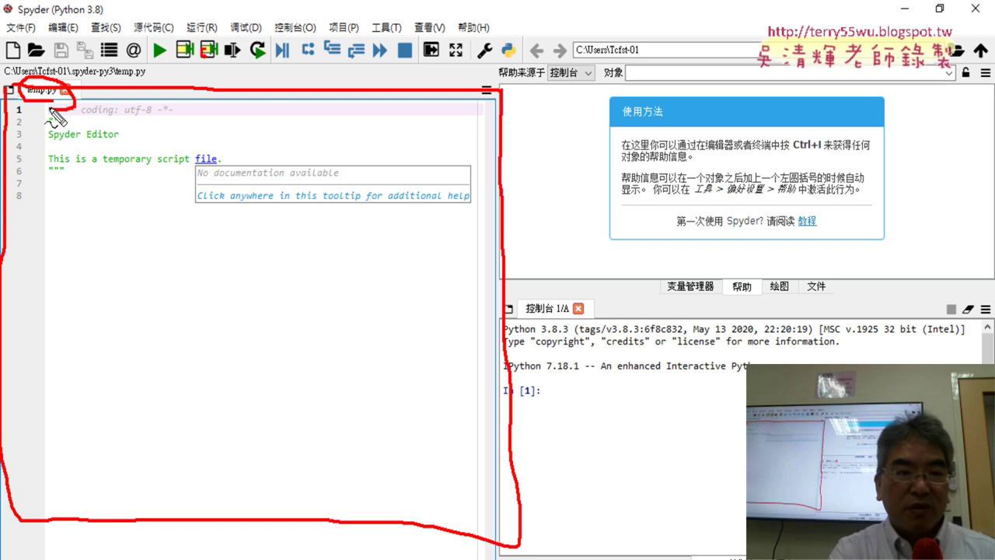
{"action": "key", "text": "Escape"}
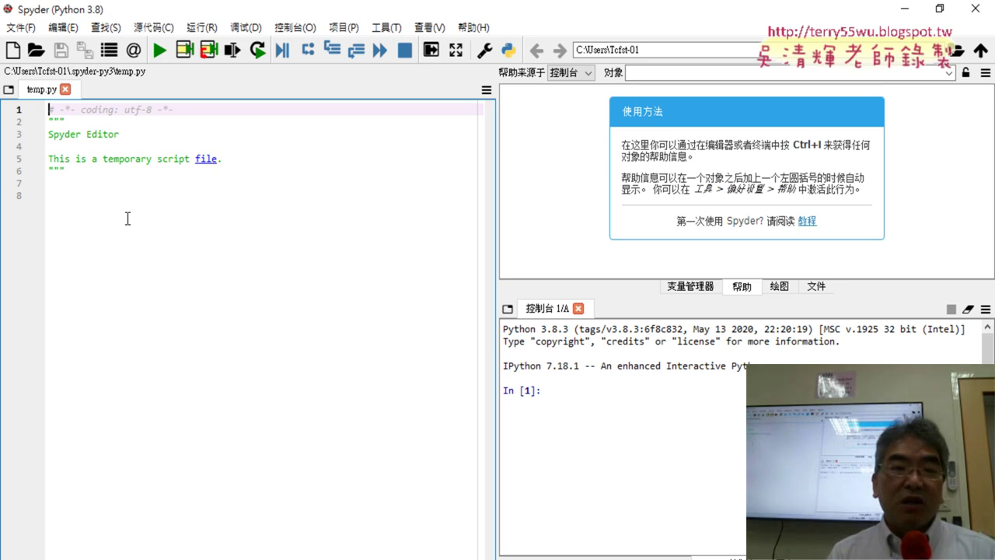
Step: Create a new Python script file in the editor
{"action": "left_click", "coordinate": [12, 56]}
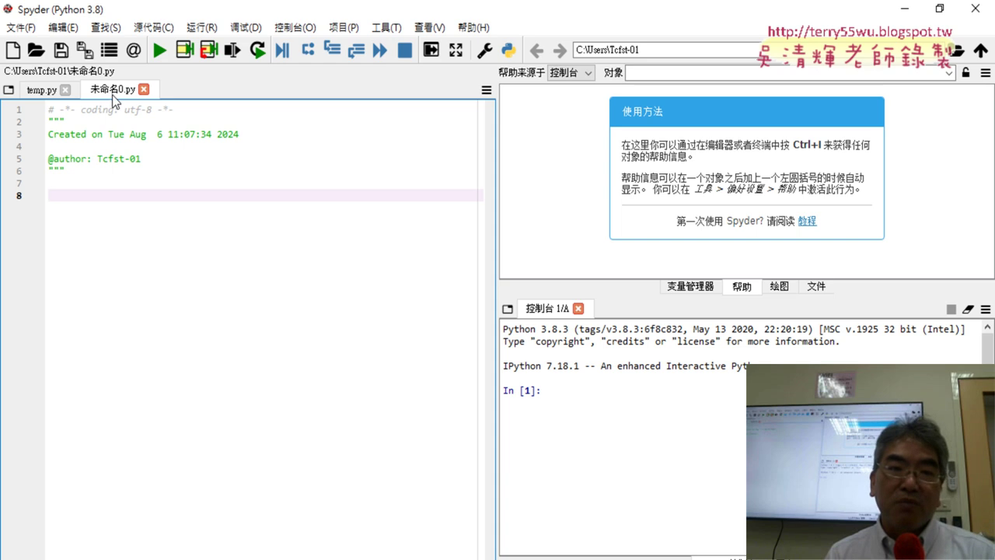
Step: Examine the encoding line and the triple-quoted comment block in the new script's template text
{"action": "key", "text": "shift+Up"}
{"action": "key", "text": "shift+Up"}
{"action": "key", "text": "shift+Up"}
{"action": "key", "text": "shift+Up"}
{"action": "key", "text": "shift+Up"}
{"action": "key", "text": "shift+Up"}
{"action": "key", "text": "shift+Up"}
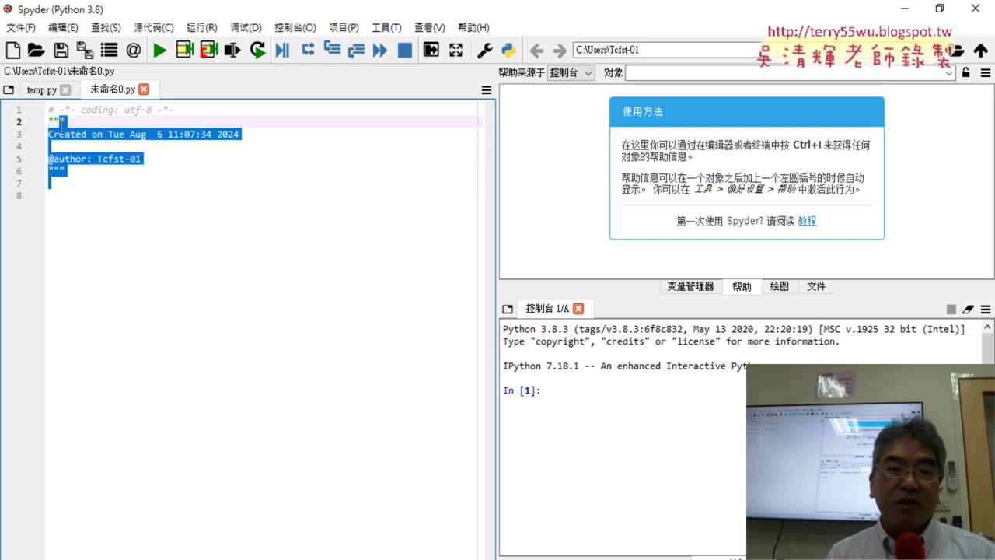
{"action": "left_click", "coordinate": [122, 226]}
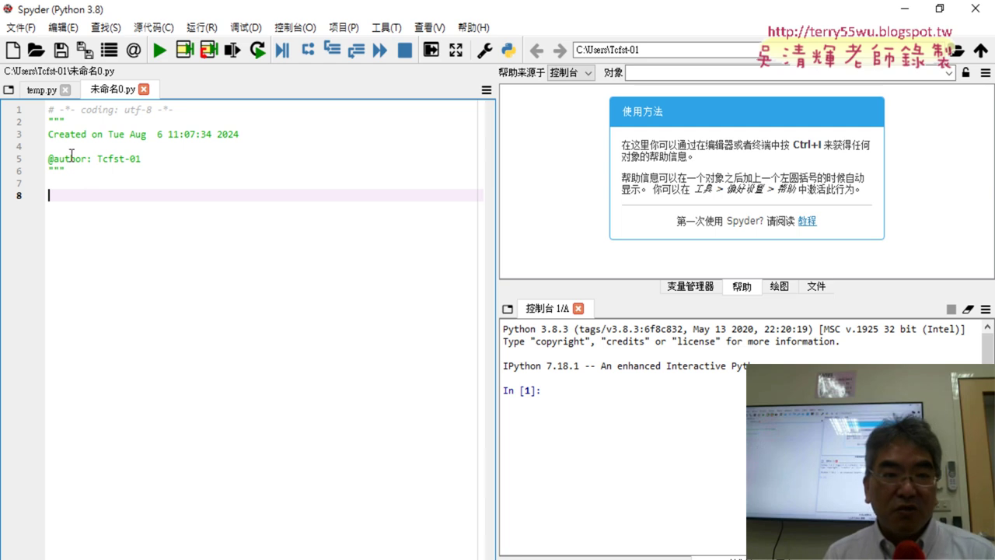
{"action": "left_click", "coordinate": [54, 109]}
{"action": "double_click", "coordinate": [55, 109]}
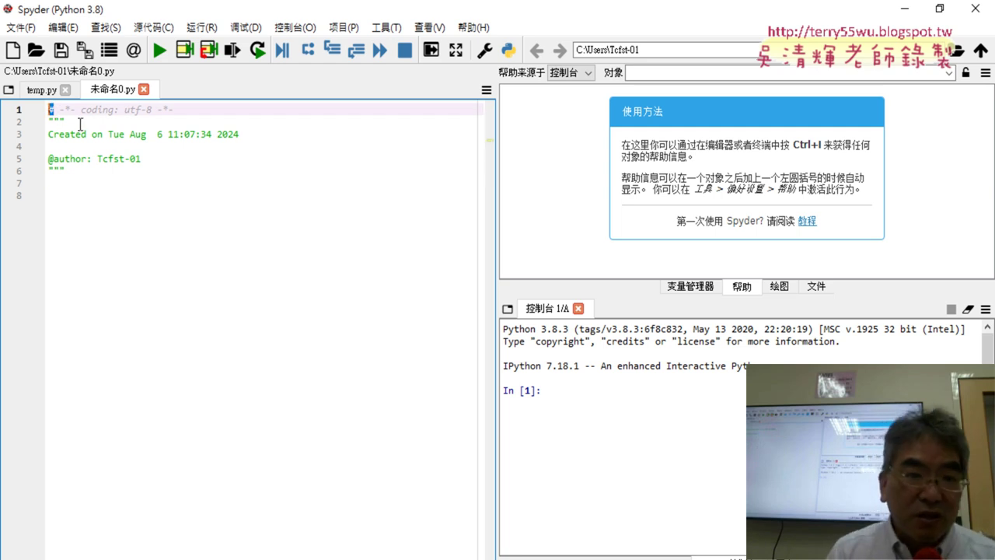
{"action": "double_click", "coordinate": [59, 122]}
{"action": "left_click_drag", "start_coordinate": [72, 172], "coordinate": [40, 122]}
{"action": "left_click", "coordinate": [122, 216]}
Step: Delete all the template text from the new script so the file is empty
{"action": "key", "text": "ctrl+a"}
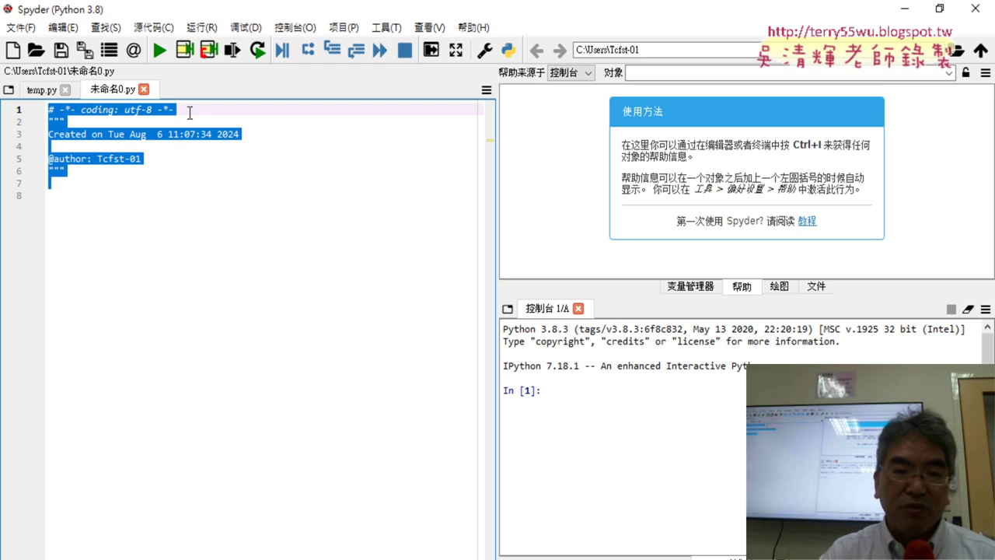
{"action": "key", "text": "Delete"}
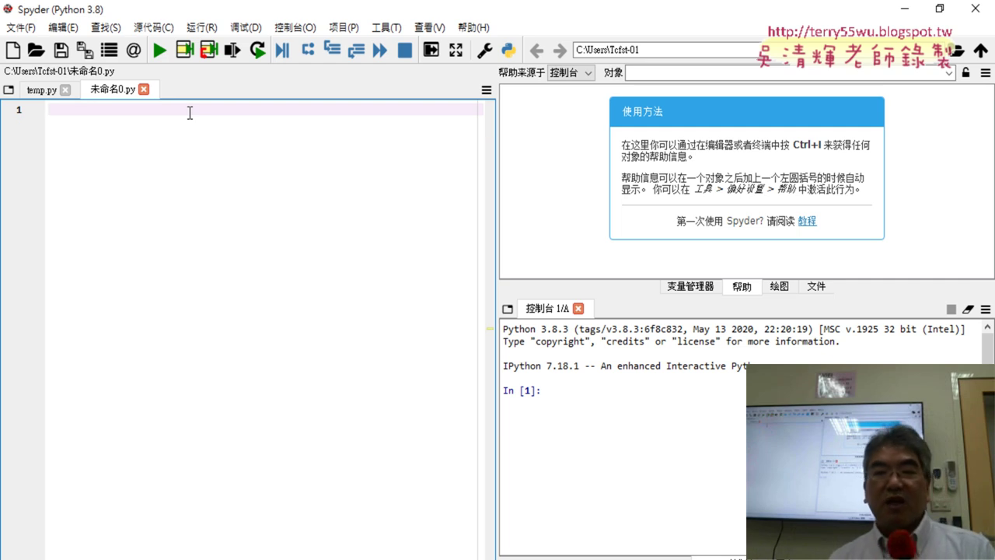